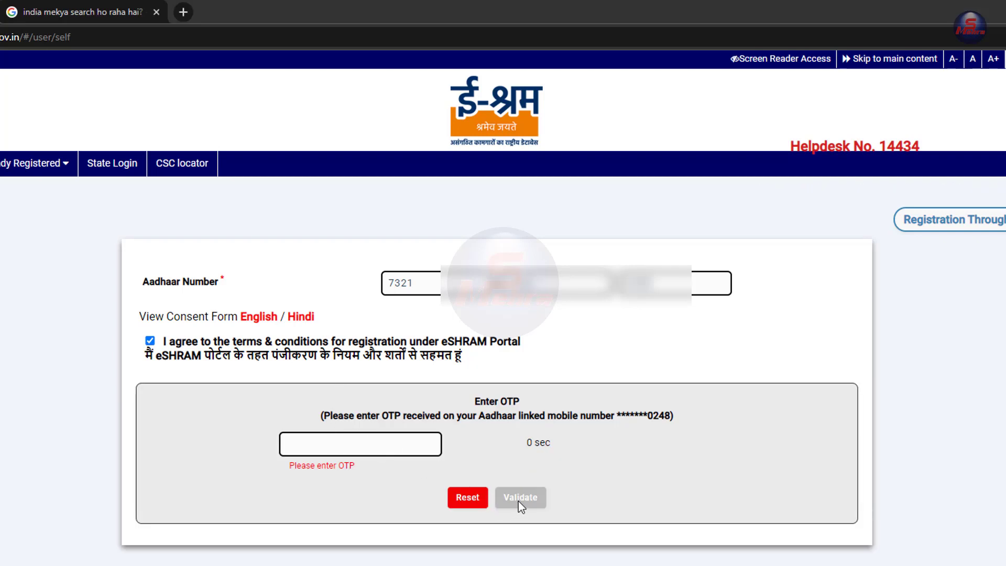
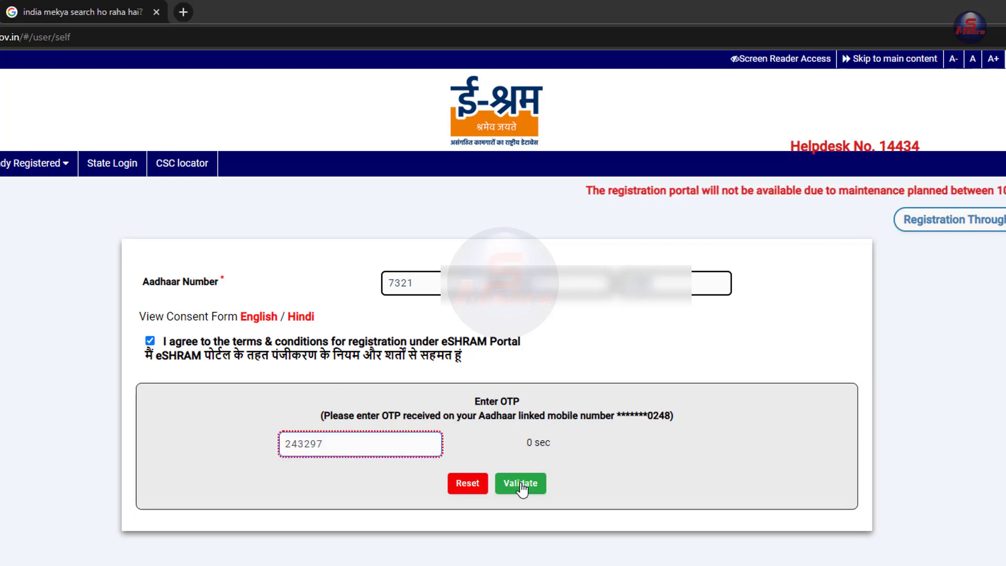
# Validate the received OTP and accept the Aadhaar-fetched particulars to continue to other details
pyautogui.click(519, 499)
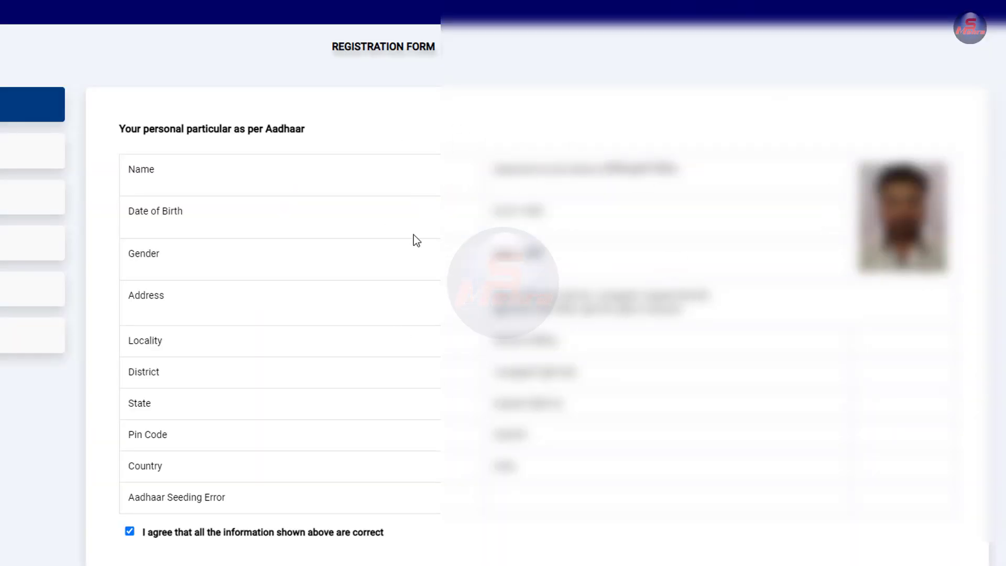
pyautogui.scroll(-5, 401, 237)
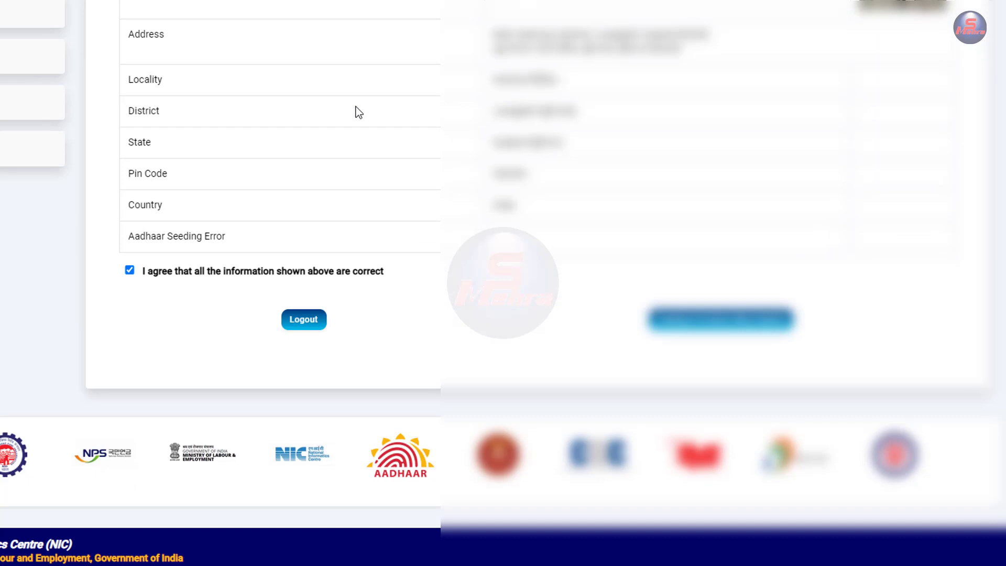
pyautogui.click(710, 320)
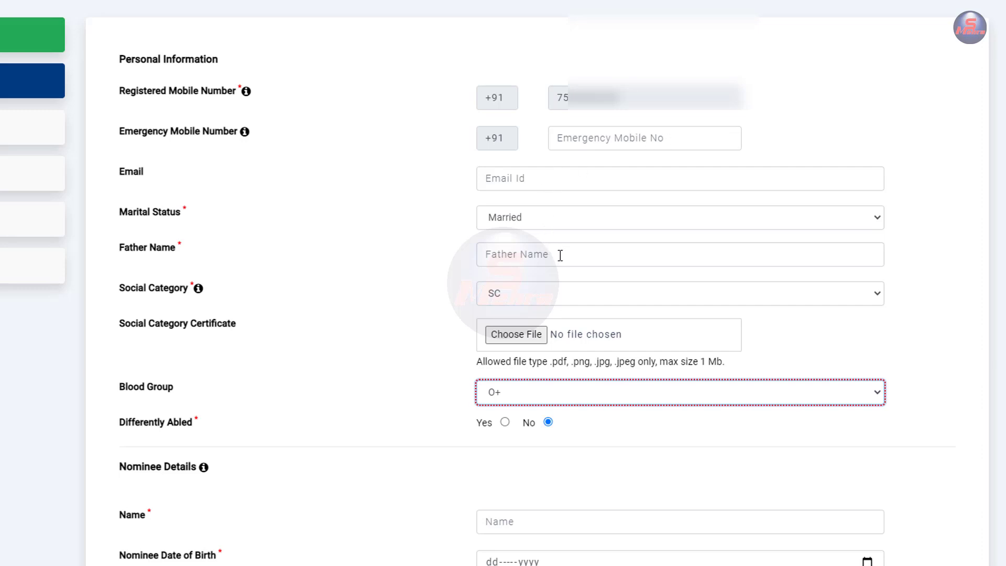
# Keep SC as the social category and O+ as the blood group
pyautogui.click(543, 292)
pyautogui.click(543, 293)
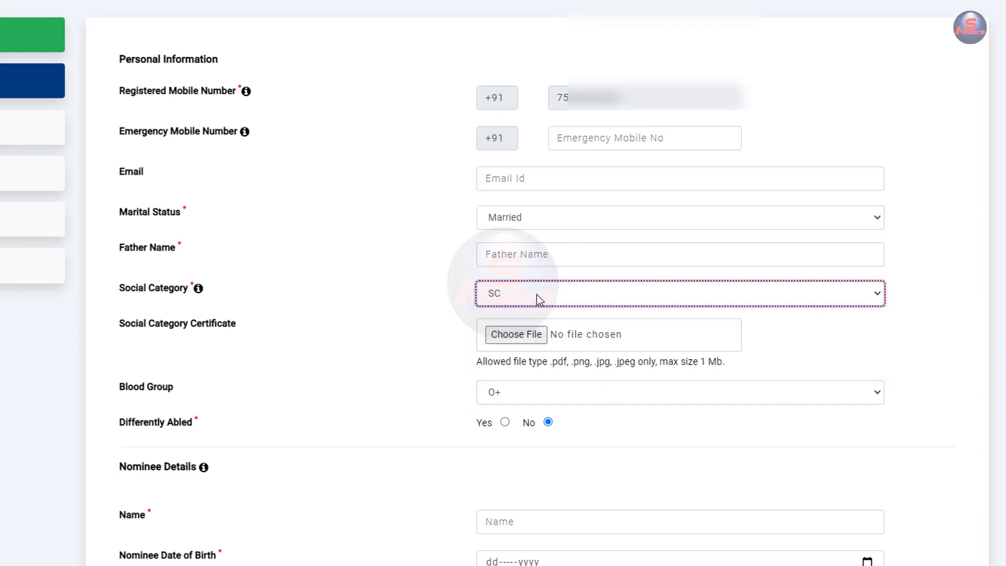
pyautogui.scroll(-4, 545, 295)
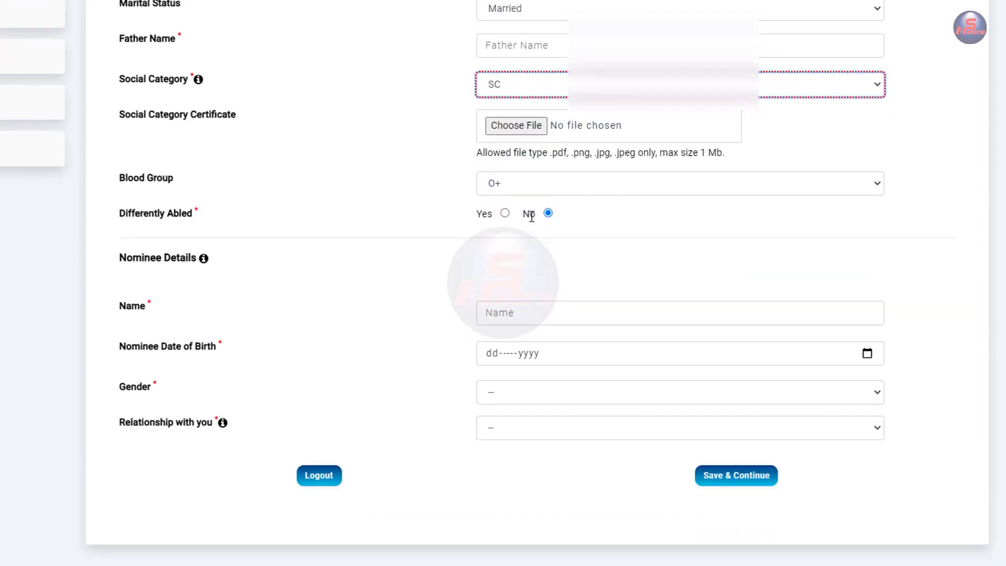
pyautogui.click(537, 183)
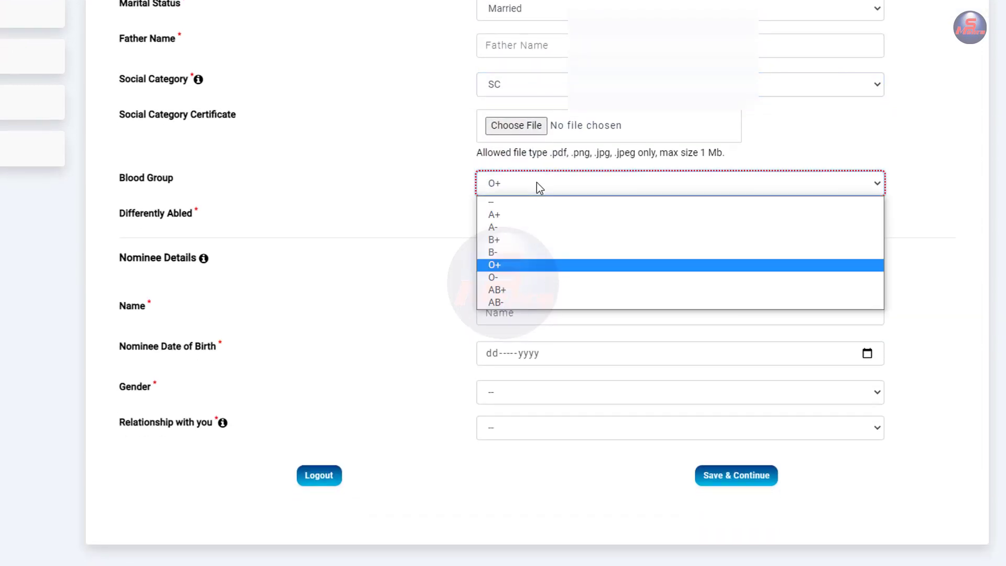
pyautogui.click(537, 183)
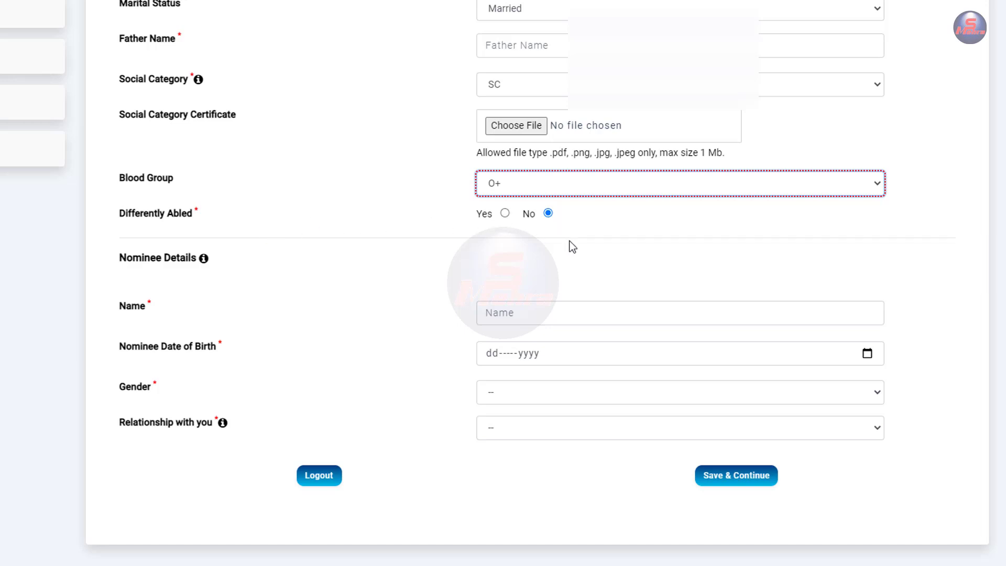
pyautogui.scroll(-3, 545, 220)
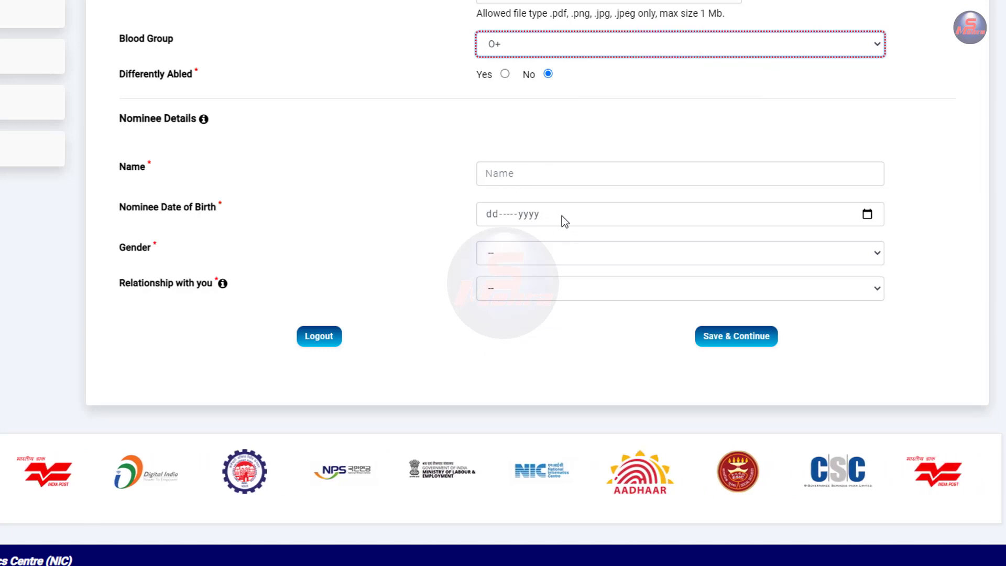
# Set the nominee's gender to Female and relationship to Wife, then save personal information
pyautogui.click(560, 252)
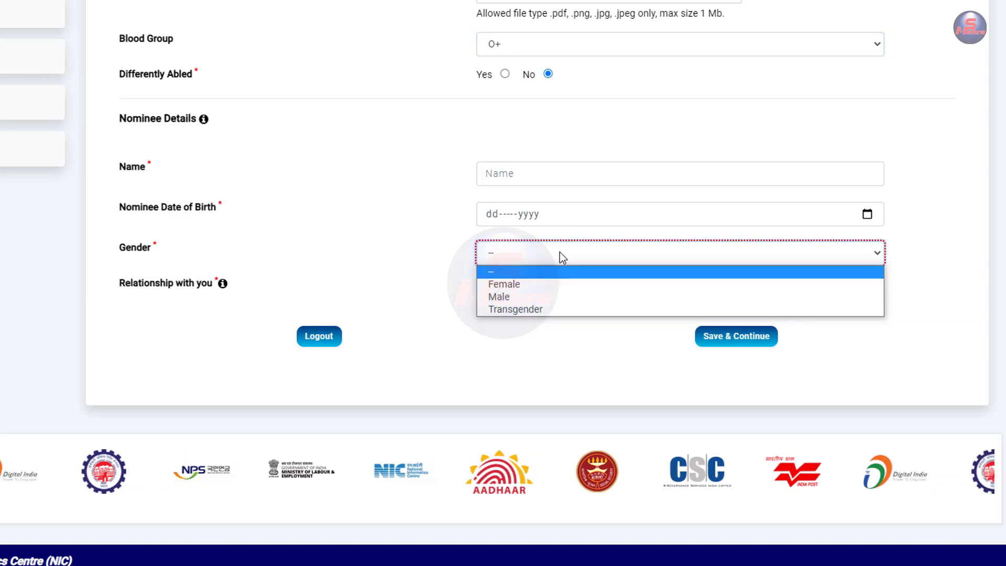
pyautogui.click(530, 285)
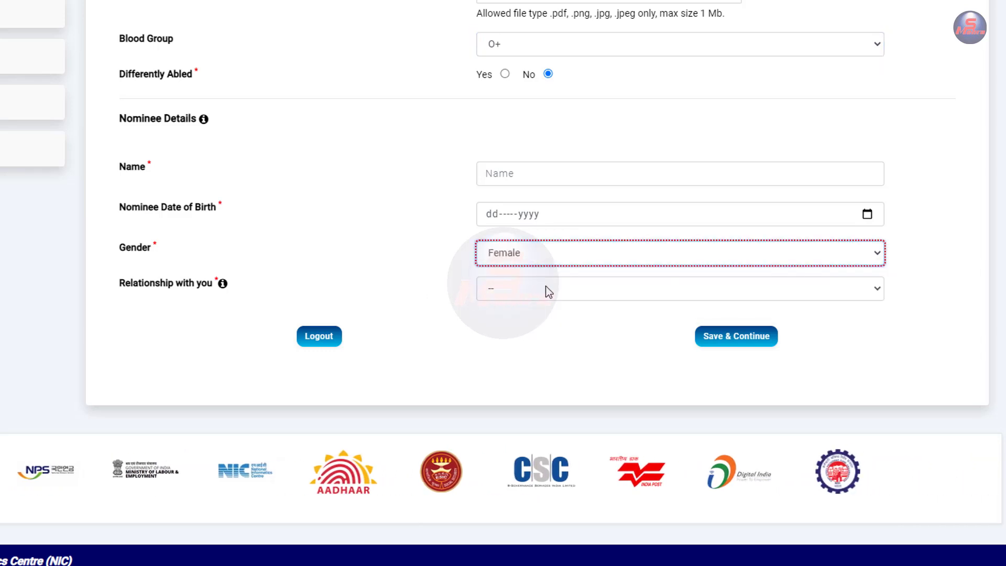
pyautogui.click(541, 285)
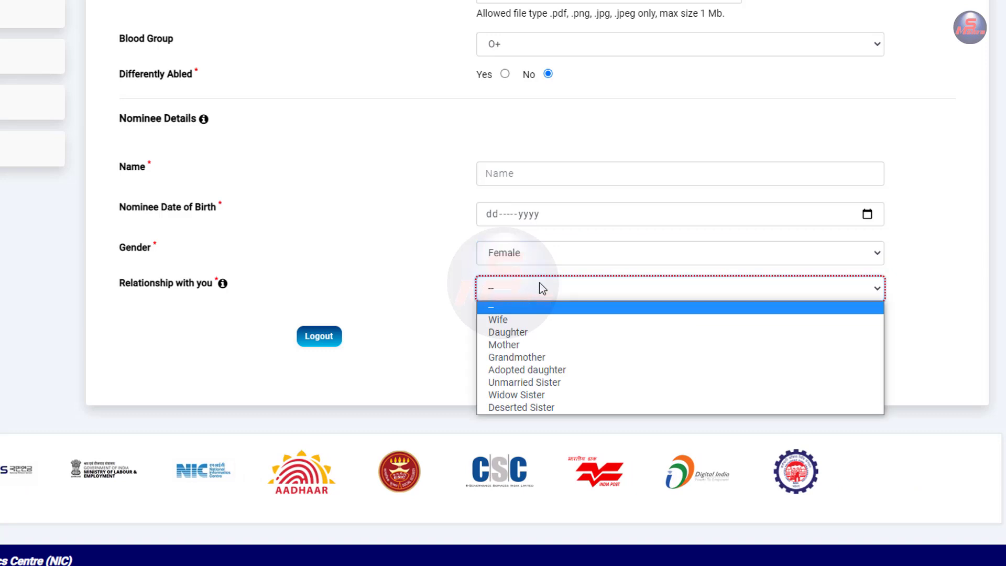
pyautogui.click(519, 319)
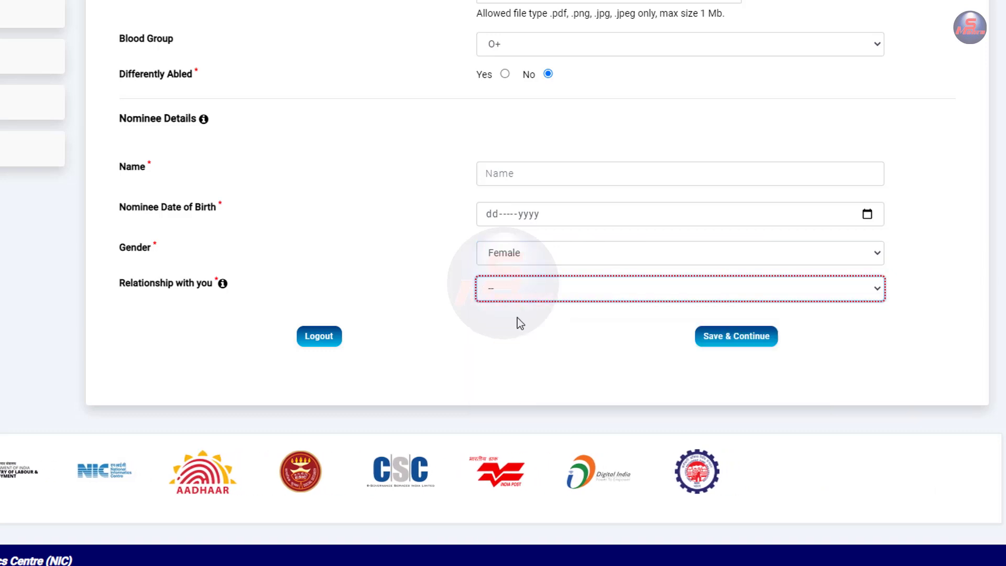
pyautogui.click(723, 341)
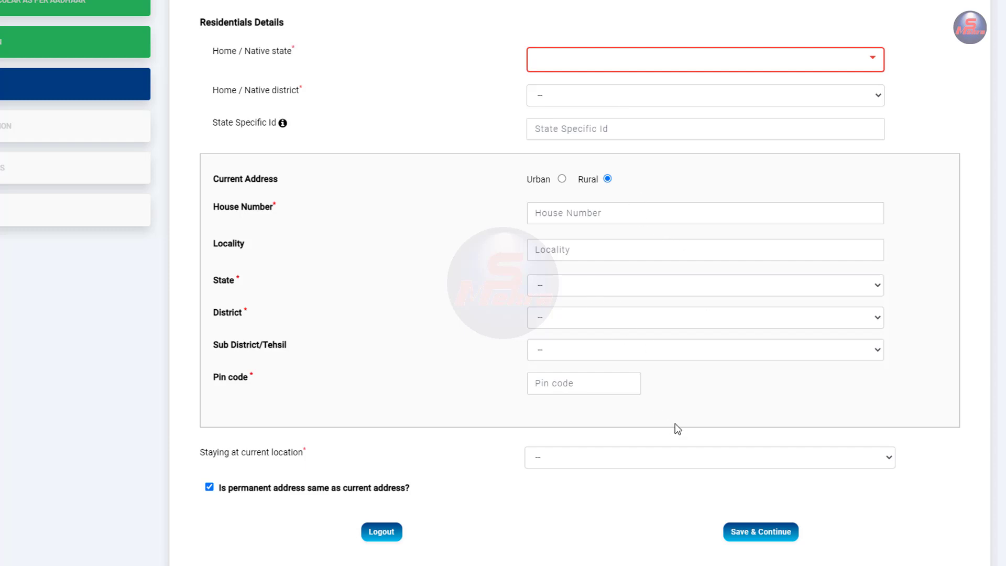
# Mark the permanent address as different from the current one and save the residential details
pyautogui.scroll(-2, 676, 427)
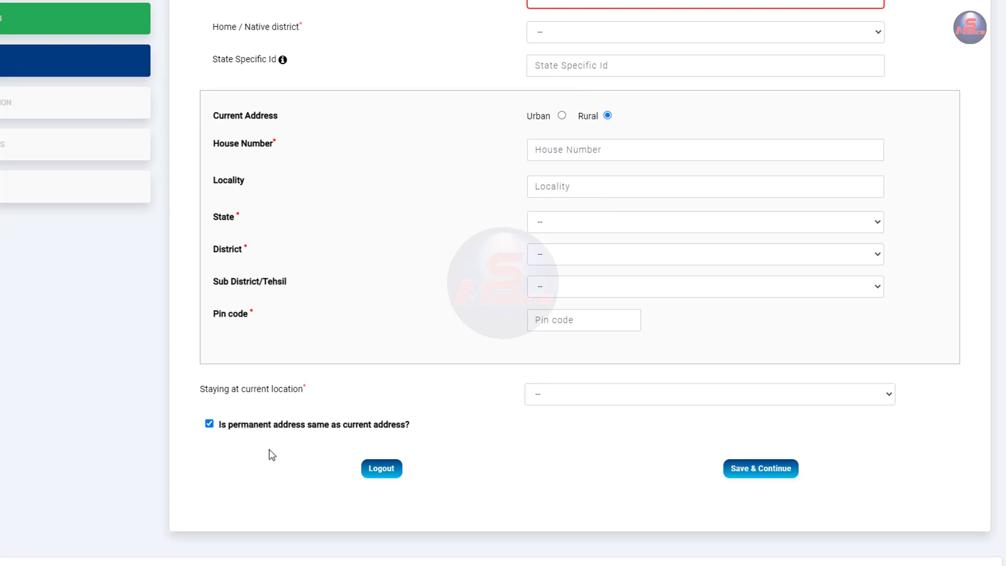
pyautogui.click(209, 424)
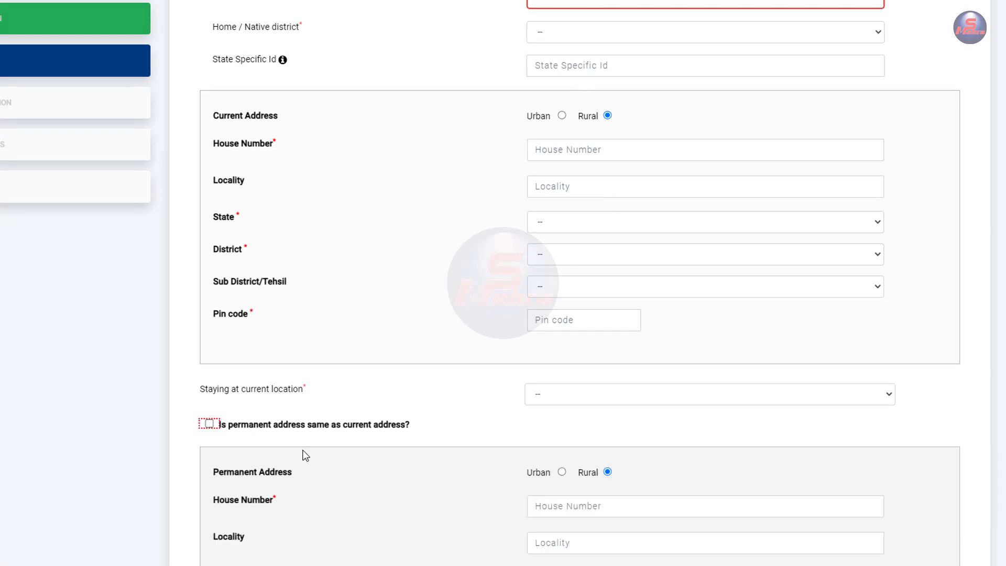
pyautogui.scroll(-1, 404, 461)
pyautogui.scroll(-4, 487, 482)
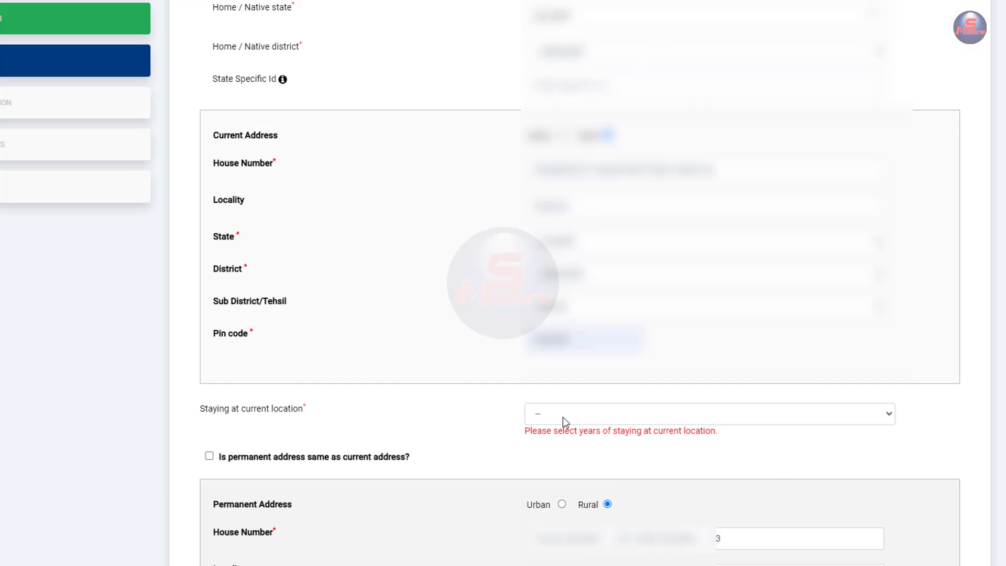
pyautogui.scroll(-8, 564, 415)
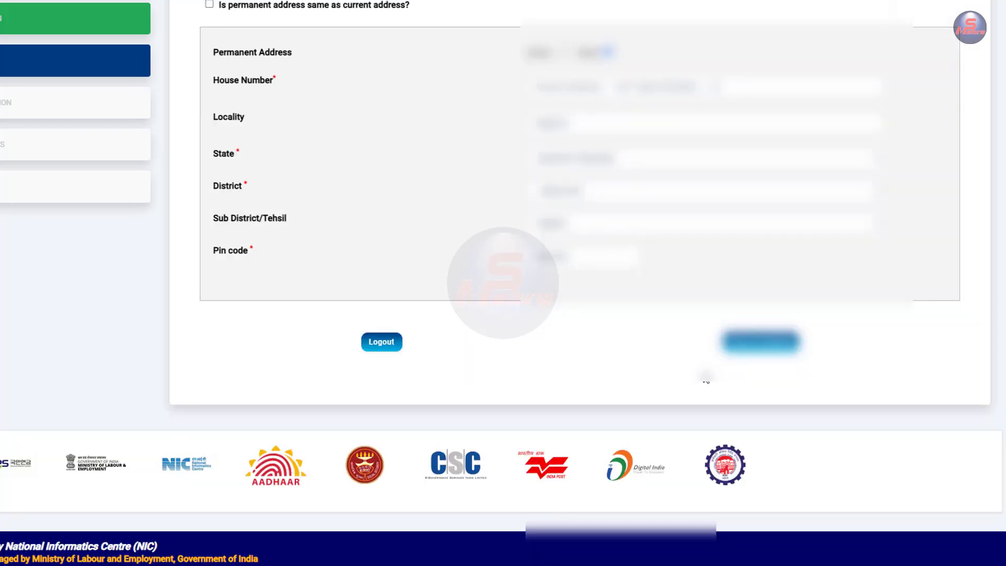
pyautogui.click(761, 349)
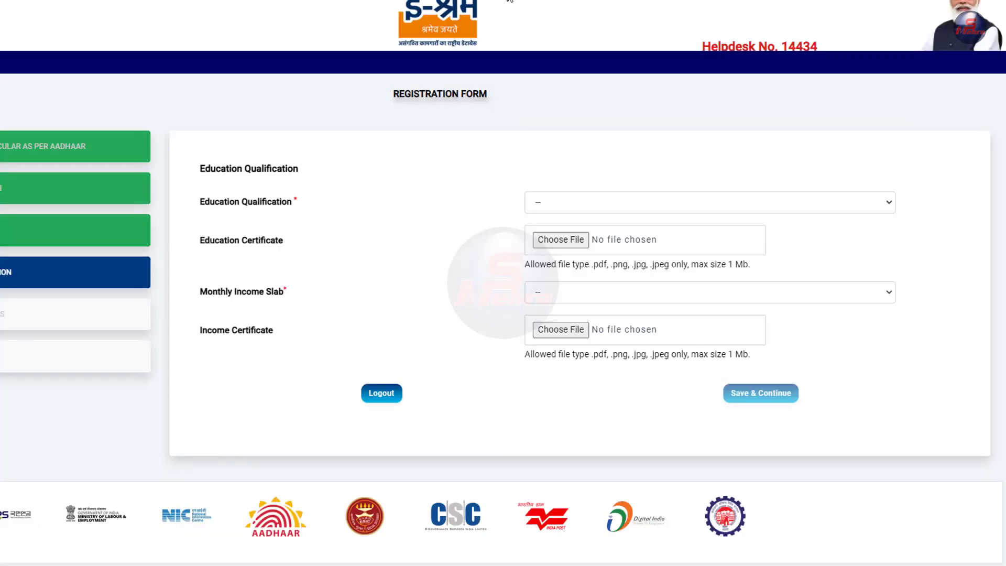
# Choose Higher Secondary education and the 10000 & Below monthly income slab, then save
pyautogui.click(608, 204)
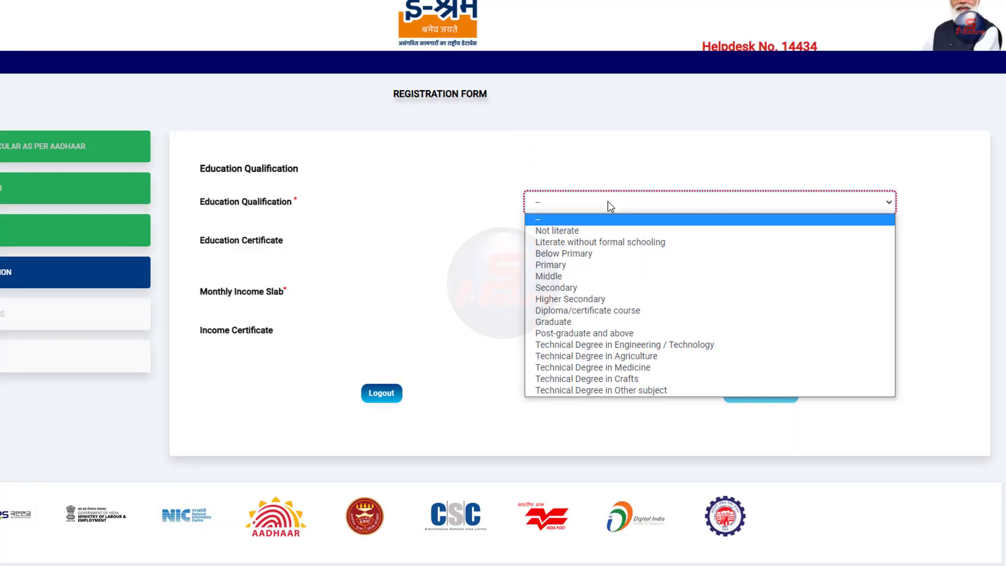
pyautogui.click(577, 298)
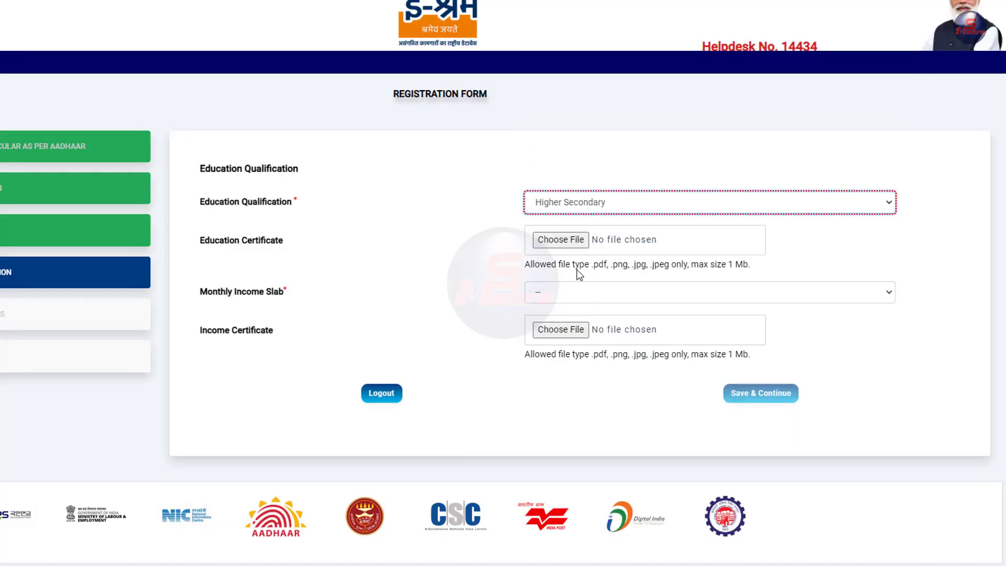
pyautogui.click(585, 293)
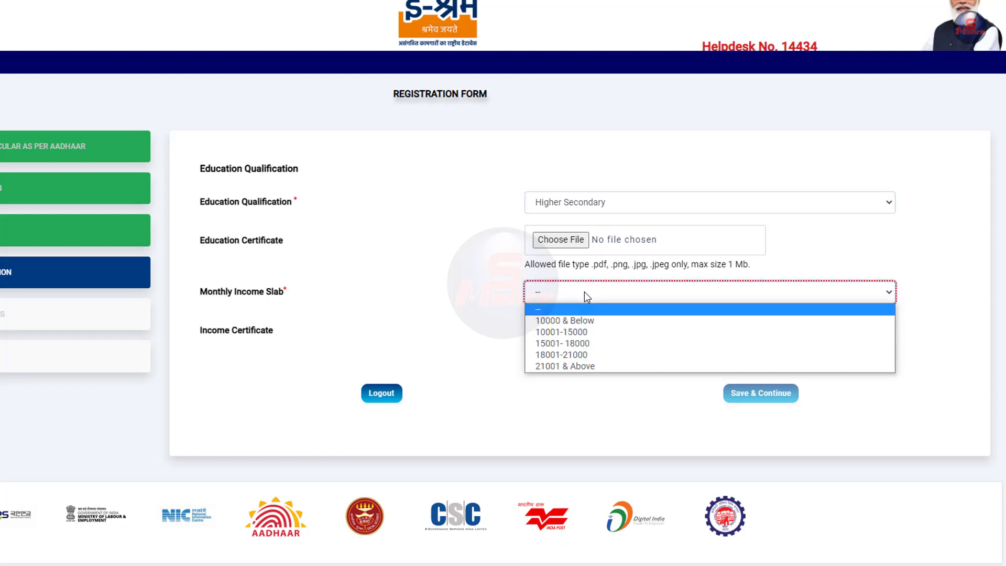
pyautogui.click(566, 317)
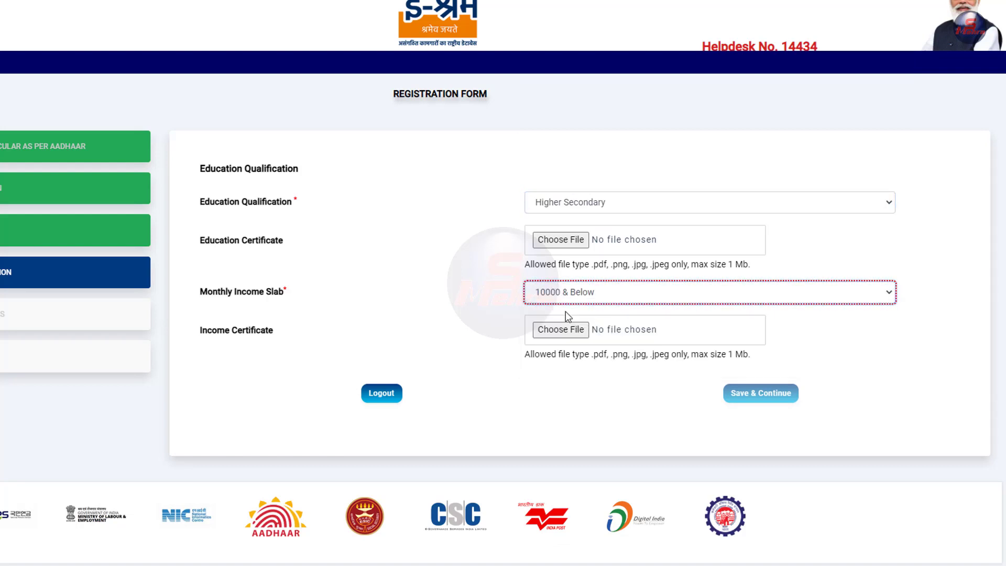
pyautogui.click(754, 402)
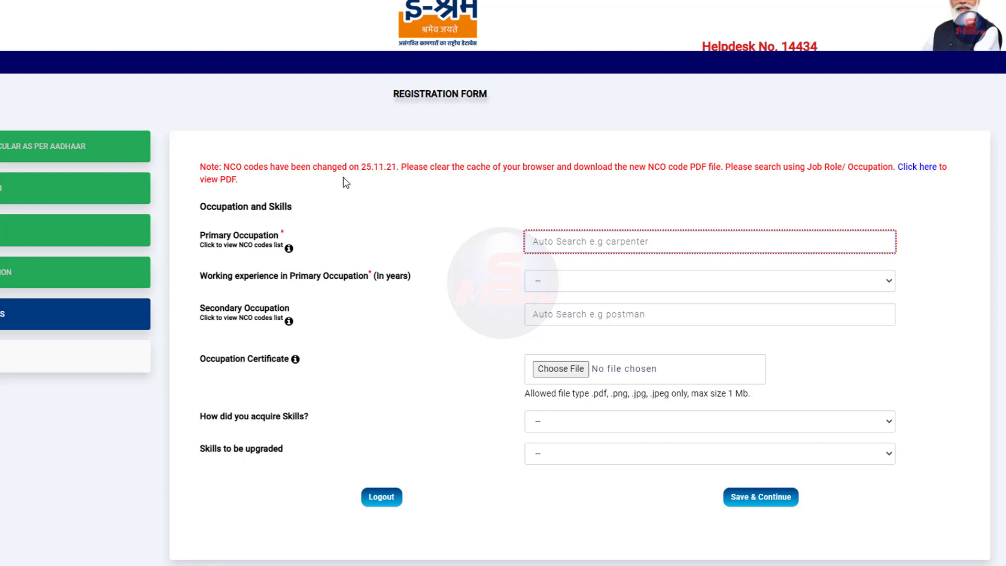
# Save the Occupation and Skills step, leaving working experience unchanged, and continue past Bank Details
pyautogui.click(574, 286)
pyautogui.click(574, 285)
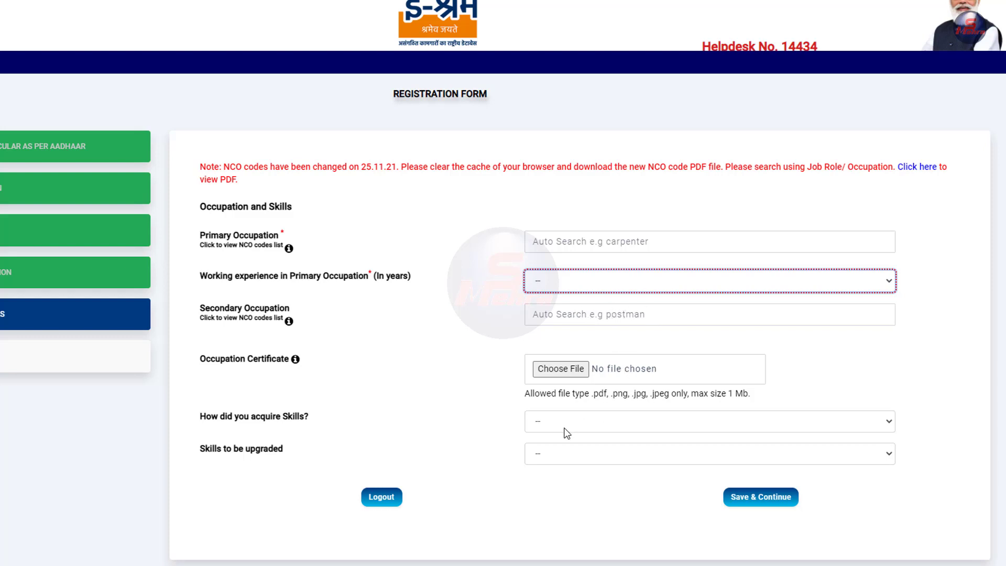
pyautogui.click(753, 503)
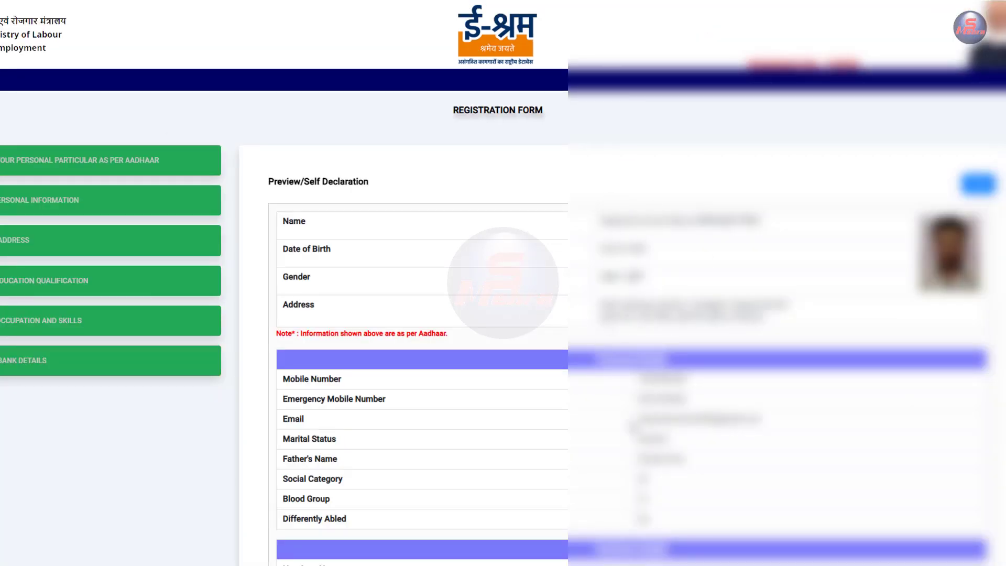
# Accept the declaration undertaking and submit the registration form
pyautogui.scroll(-15, 503, 283)
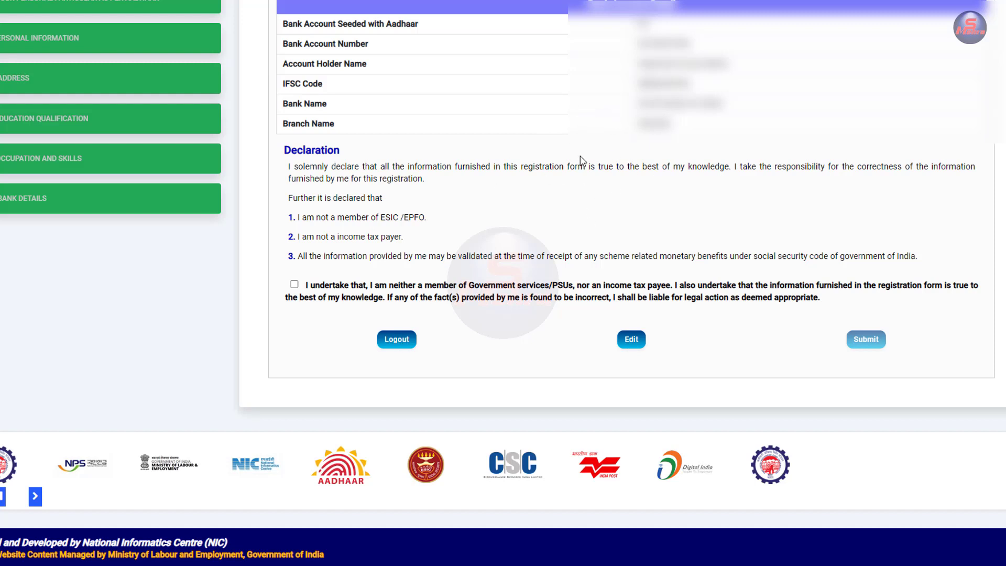
pyautogui.click(295, 285)
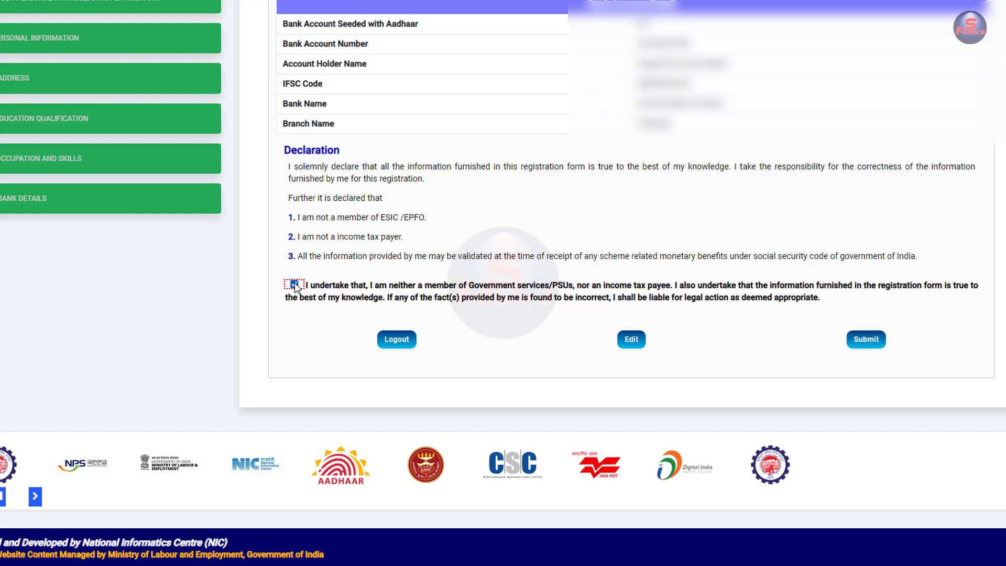
pyautogui.click(865, 345)
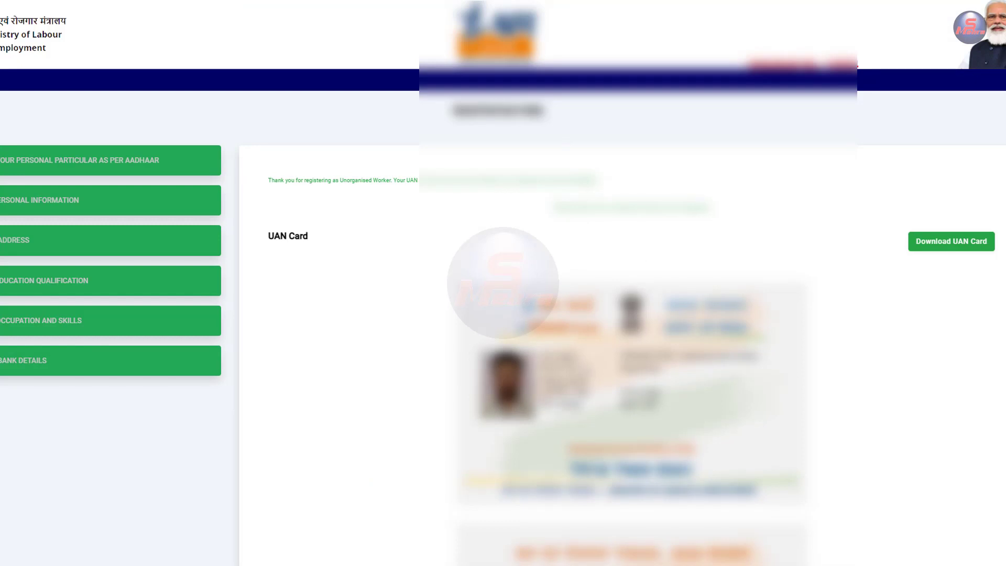
# Download the UAN Card, then complete the registration to return to Self Registration
pyautogui.scroll(-3, 622, 315)
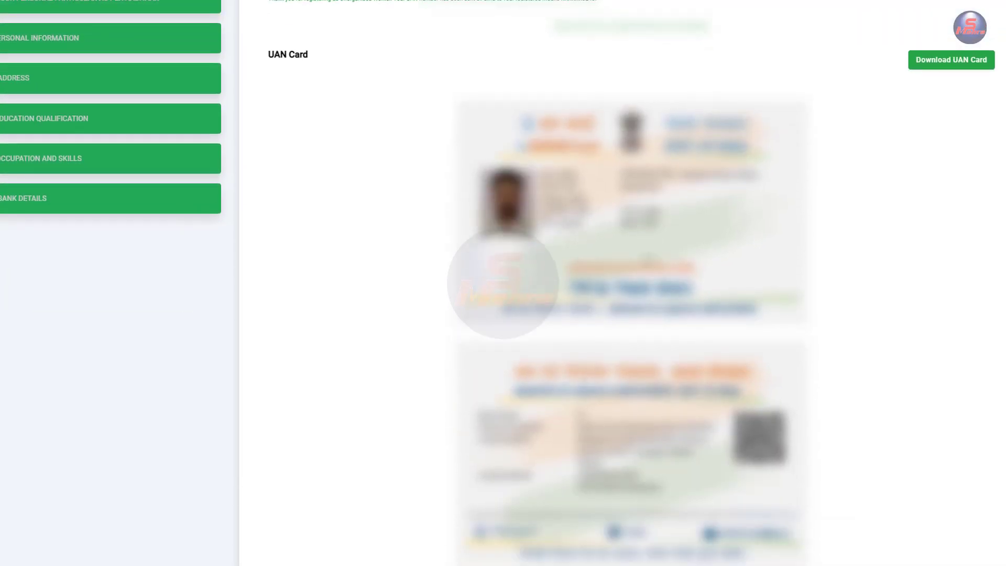
pyautogui.click(945, 62)
pyautogui.scroll(-1, 775, 214)
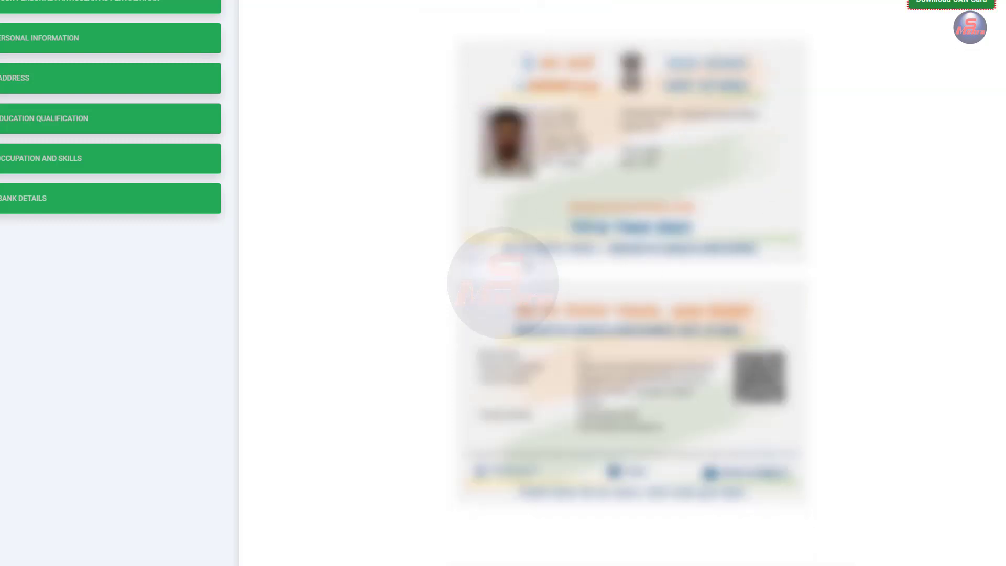
pyautogui.scroll(-4, 632, 283)
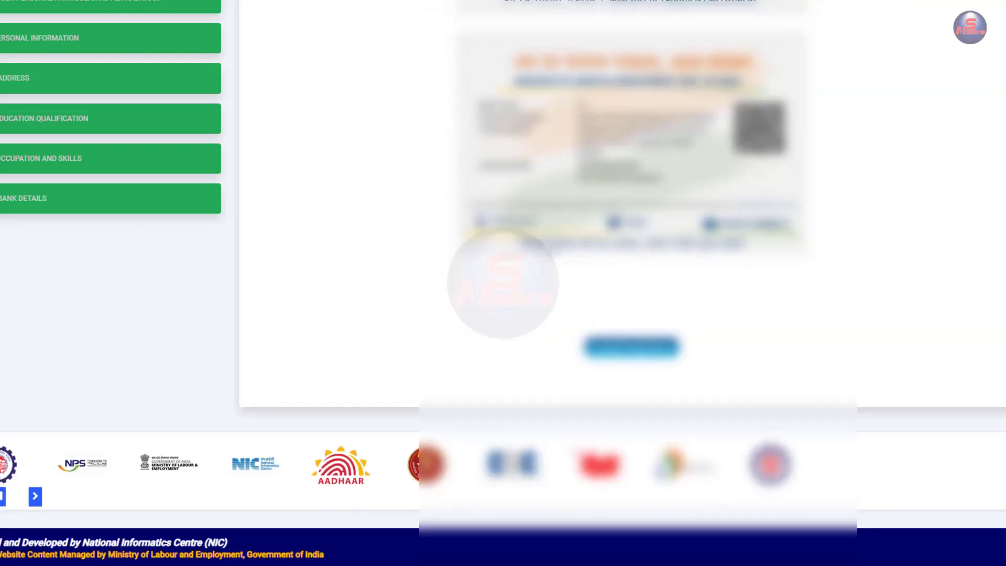
pyautogui.click(631, 352)
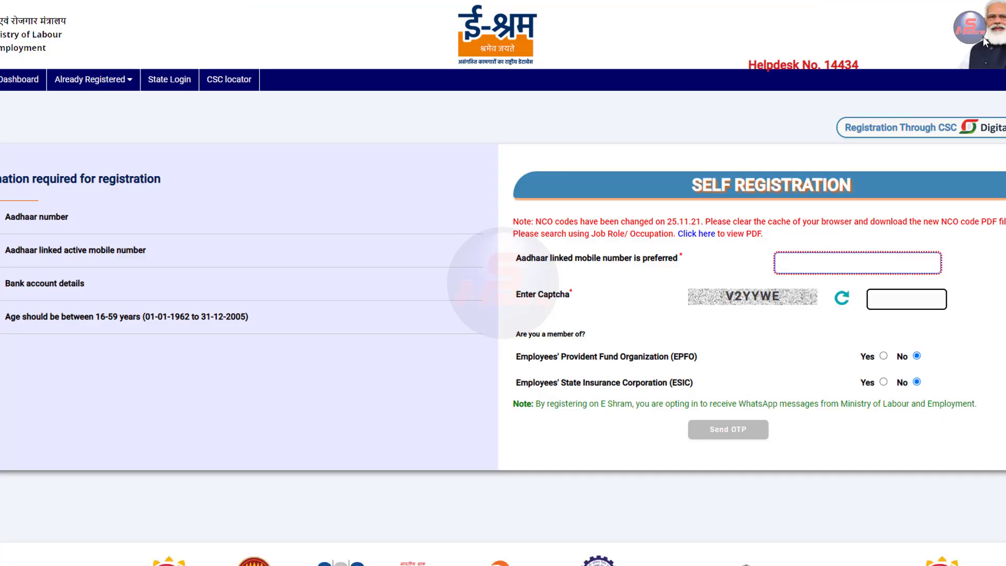